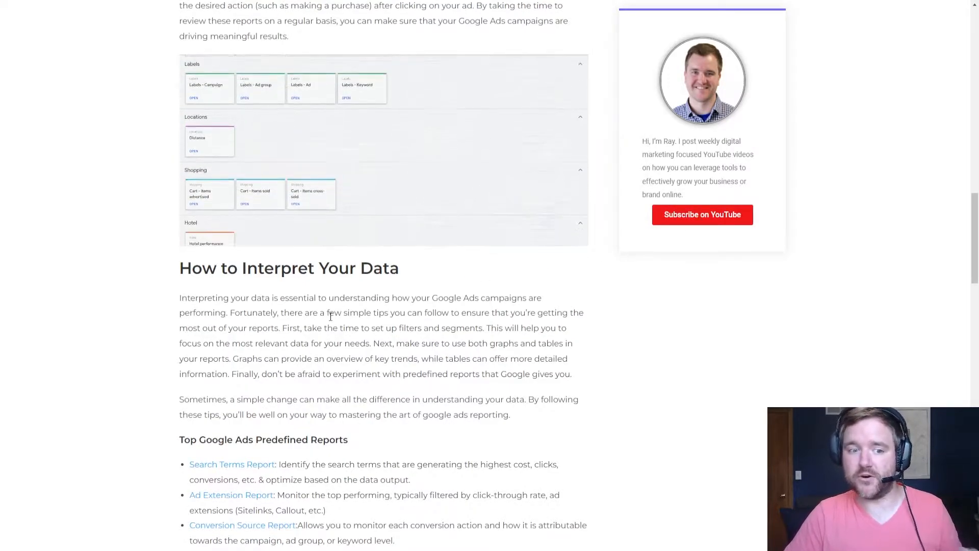
Step: Read the article's How to Interpret Your Data section, including the tips on graphs and tables
scroll(332, 314, "down", 4)
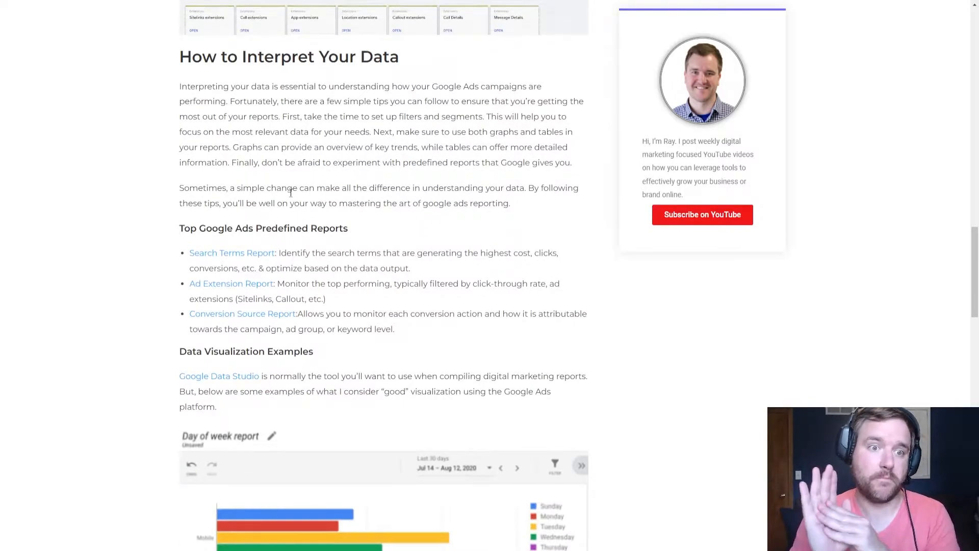
left_click_drag(250, 116, 350, 117)
left_click_drag(285, 148, 357, 150)
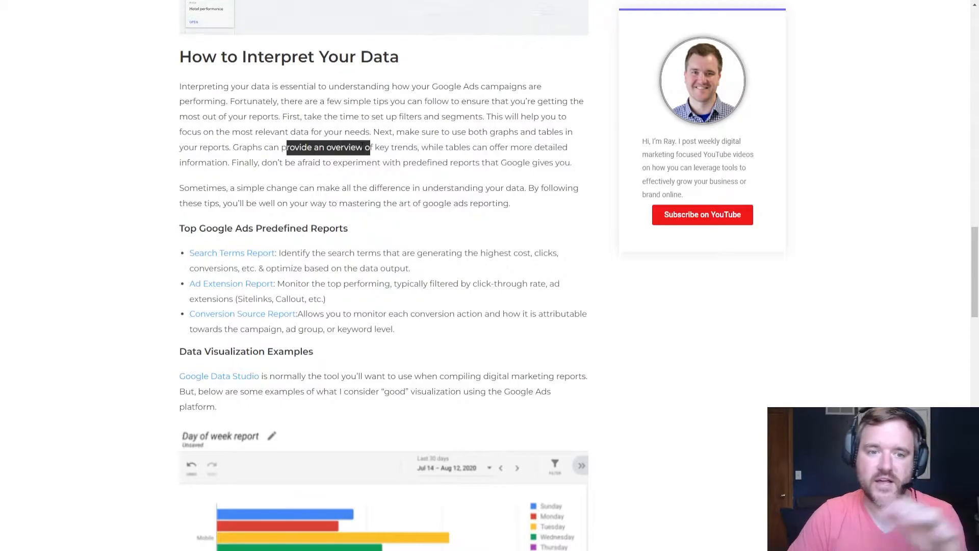
left_click(131, 180)
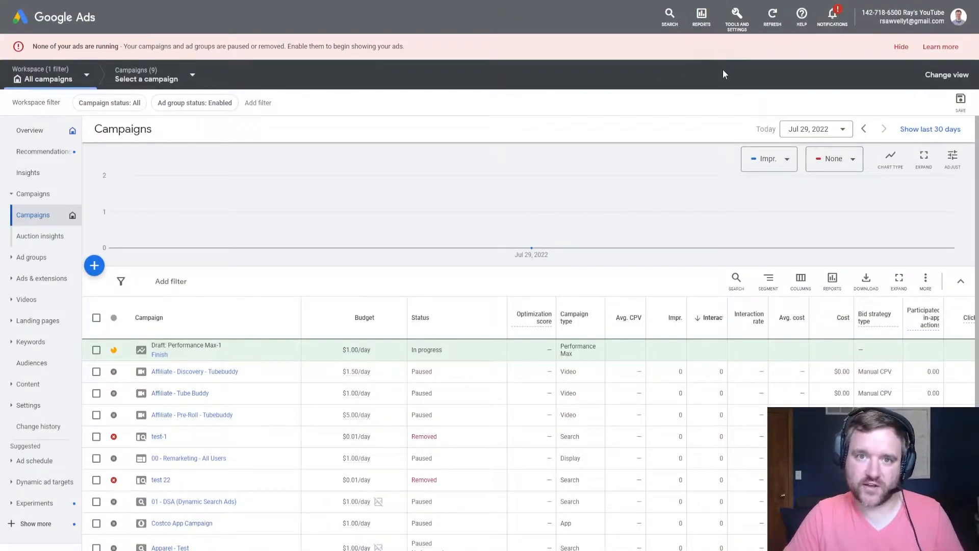
Step: Open the account's conversions summary and review the phone call, contact and download conversion actions
left_click(736, 18)
left_click(750, 27)
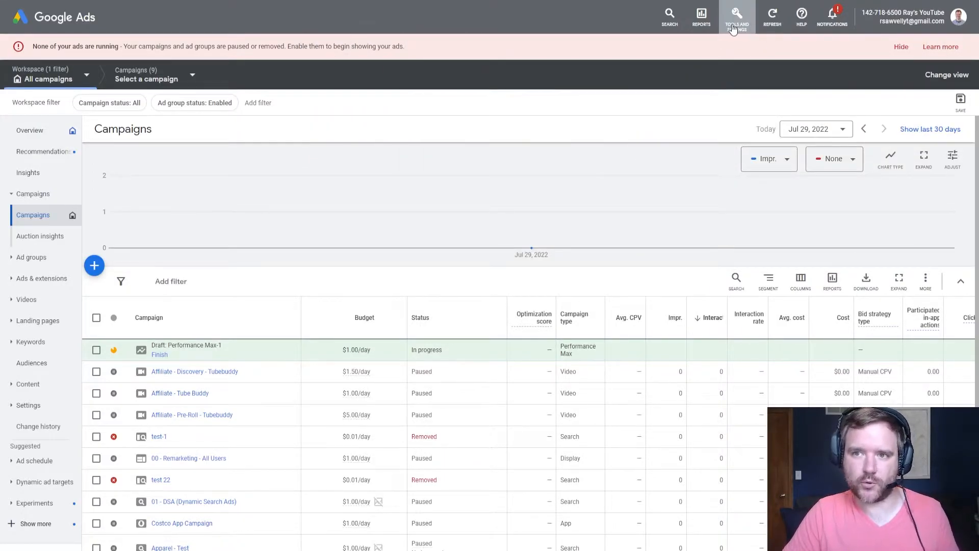
left_click(735, 25)
left_click(665, 76)
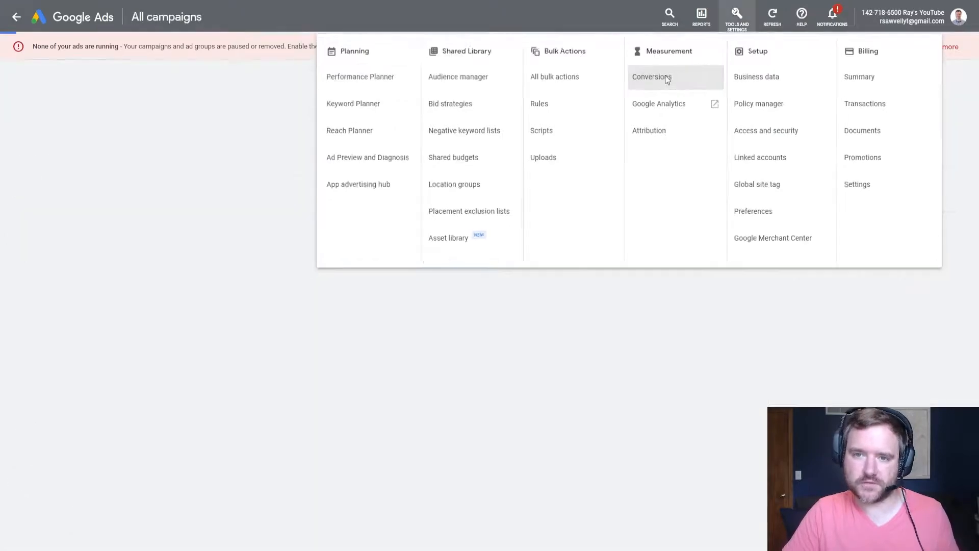
left_click(664, 77)
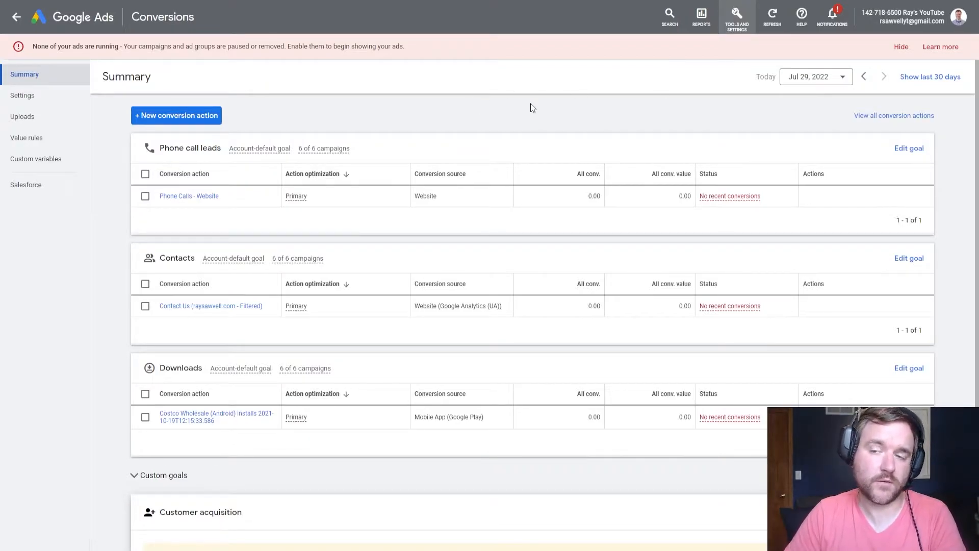
scroll(229, 132, "down", 1)
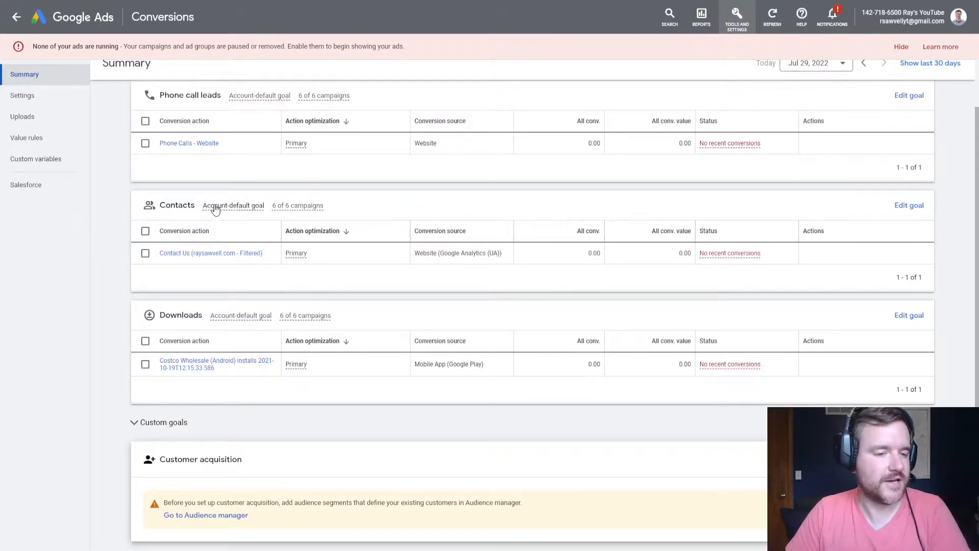
scroll(212, 208, "up", 1)
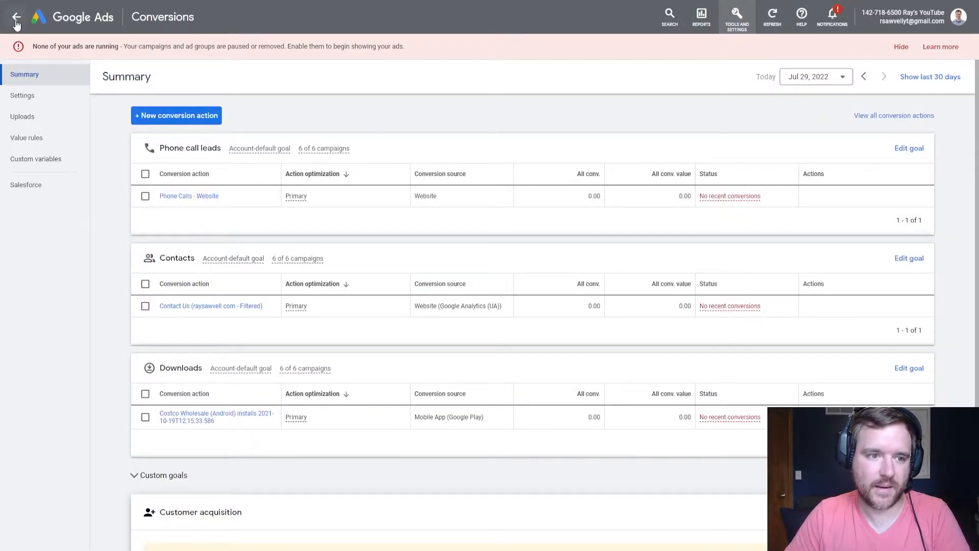
left_click(145, 197)
left_click(145, 197)
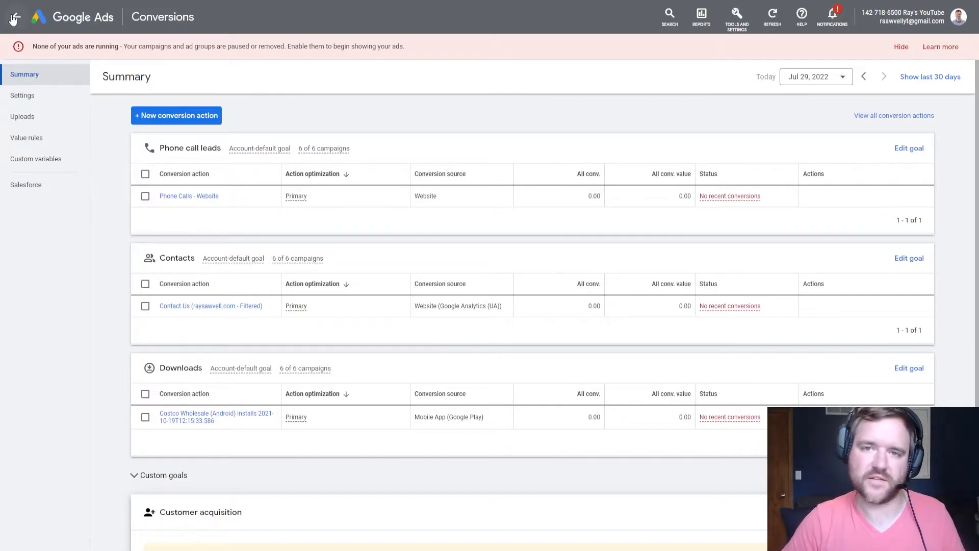
Step: Return to the campaign list and open the settings of the Apparel - Test campaign
left_click(15, 18)
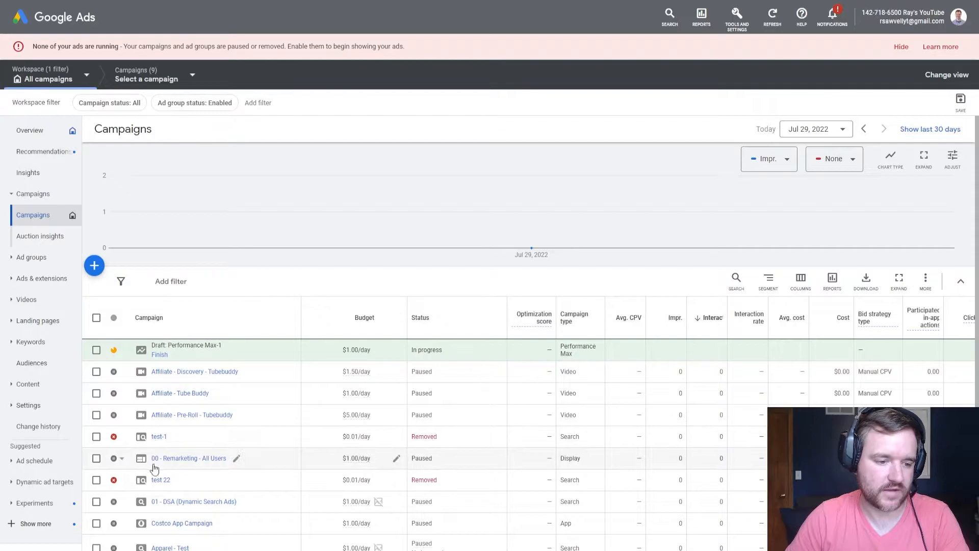
scroll(161, 464, "down", 1)
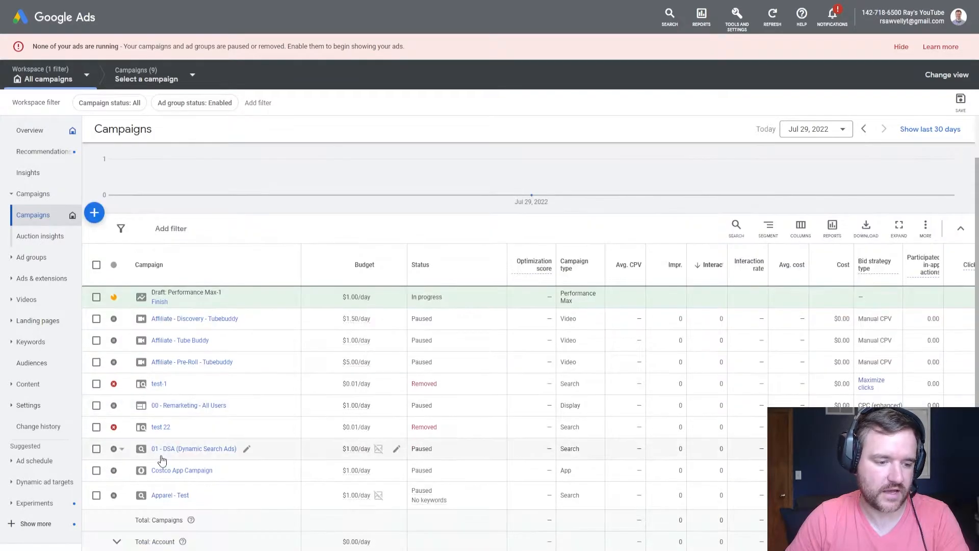
left_click(159, 495)
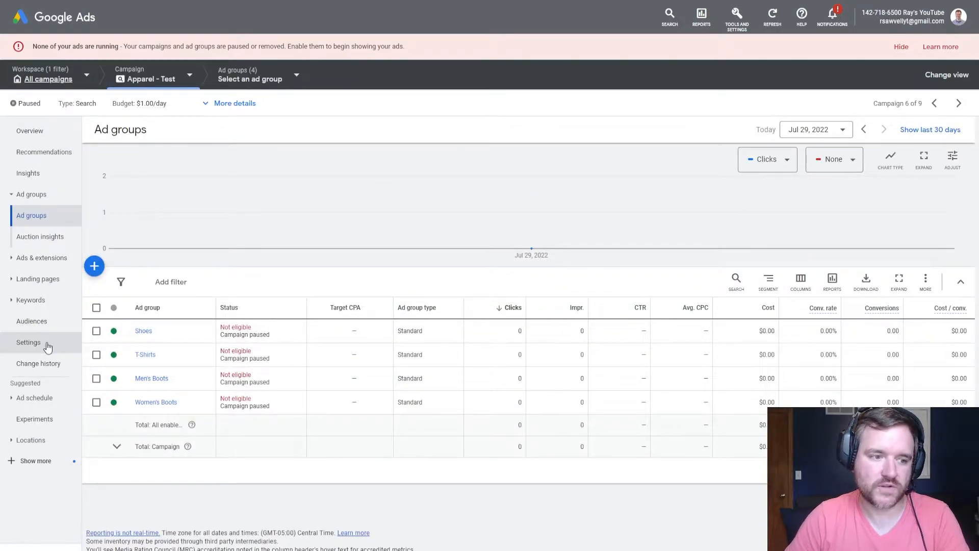
left_click(49, 343)
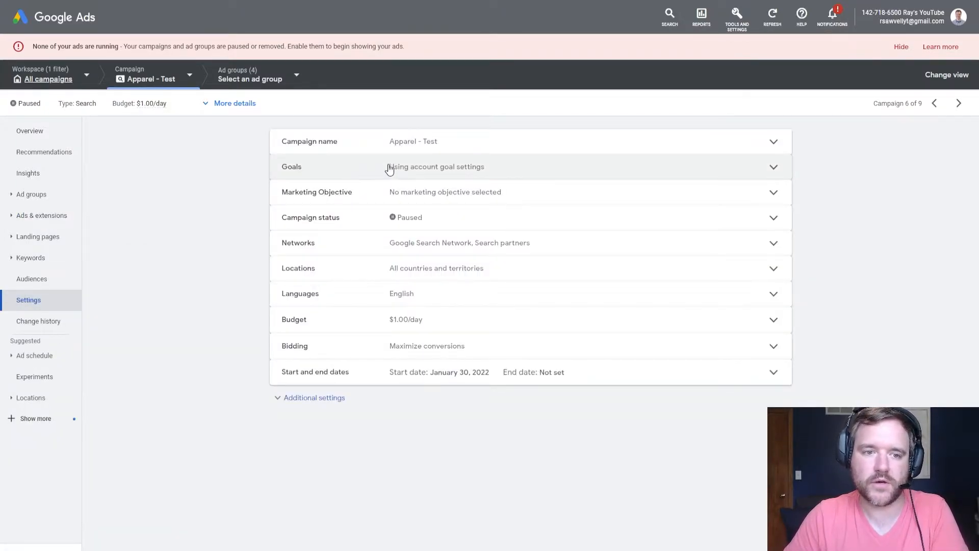
Step: Switch the campaign's goals to campaign-specific settings with only Contacts (Website) selected, and save the change
left_click(367, 171)
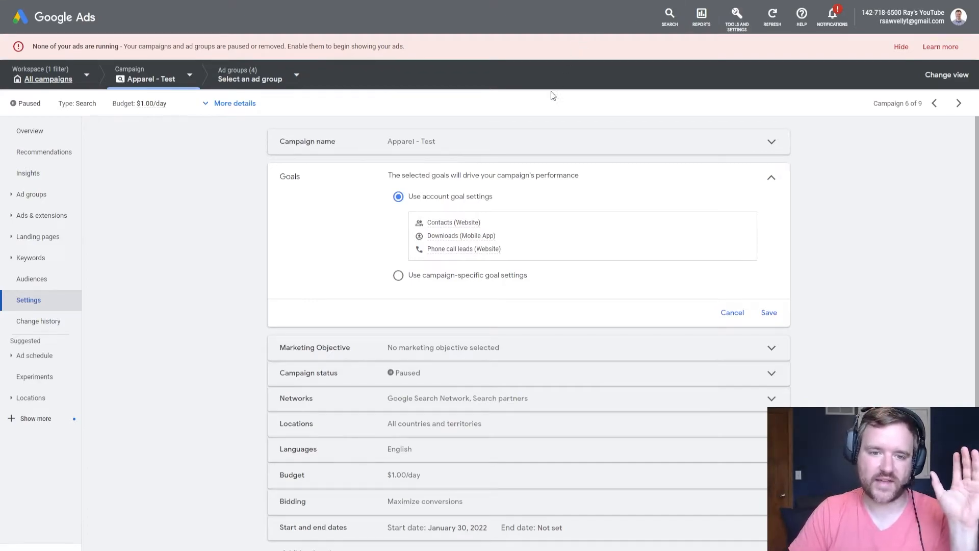
mouse_move(440, 227)
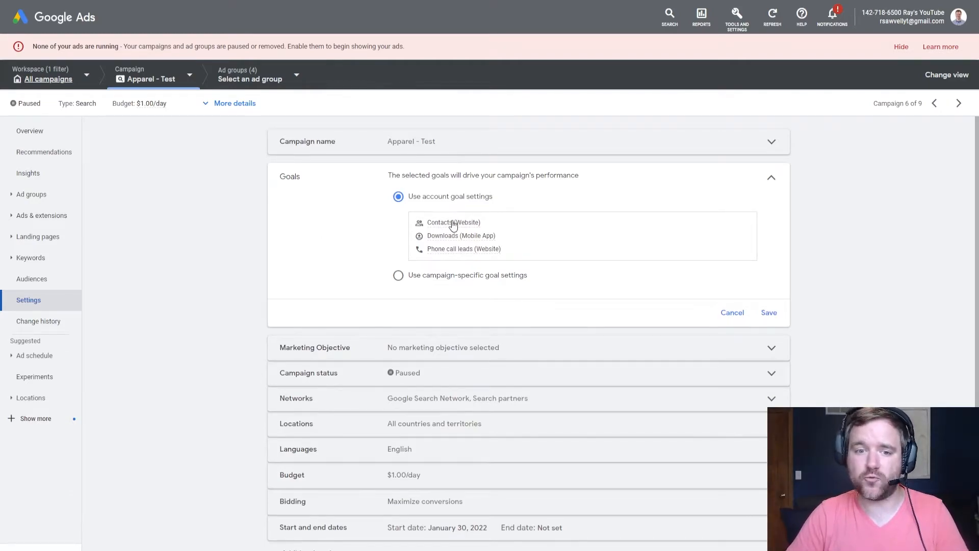
left_click(394, 277)
left_click(436, 237)
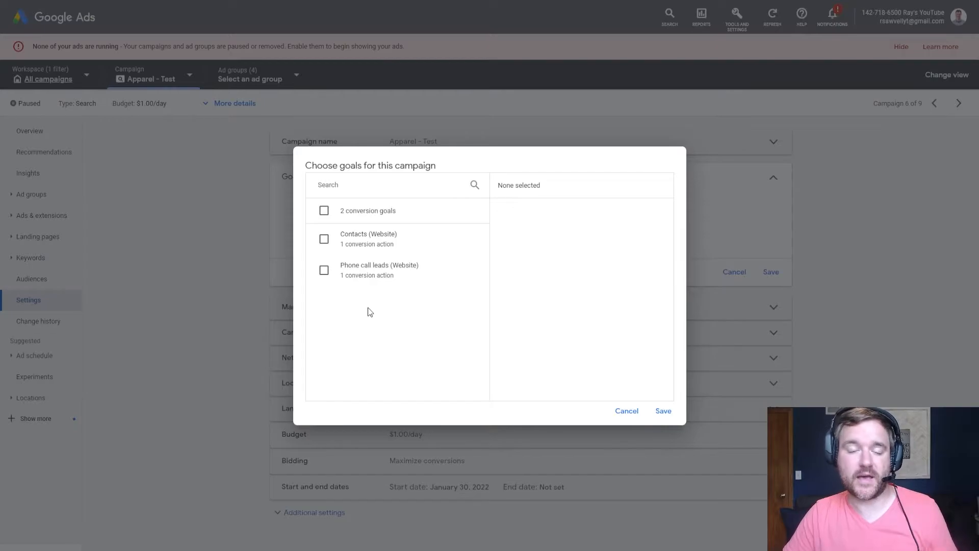
left_click(324, 271)
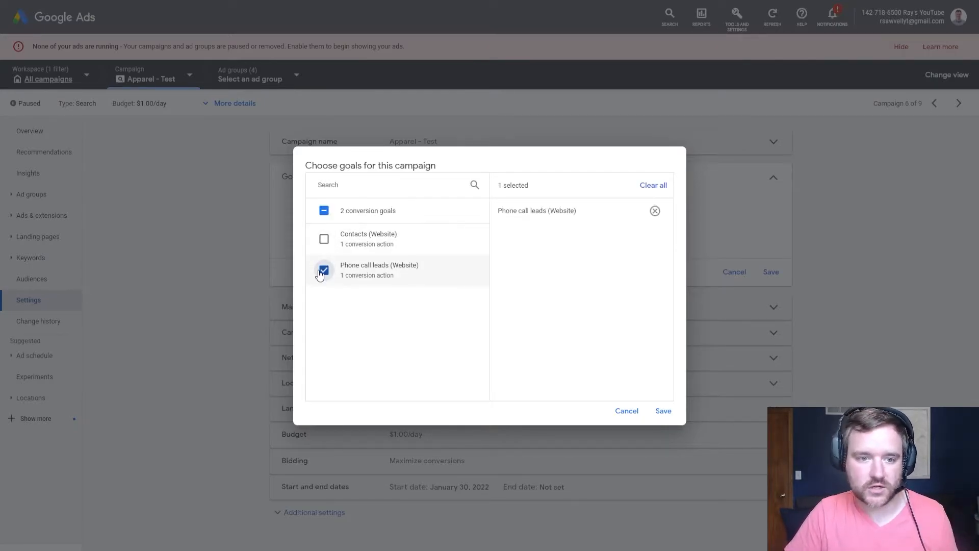
left_click(324, 271)
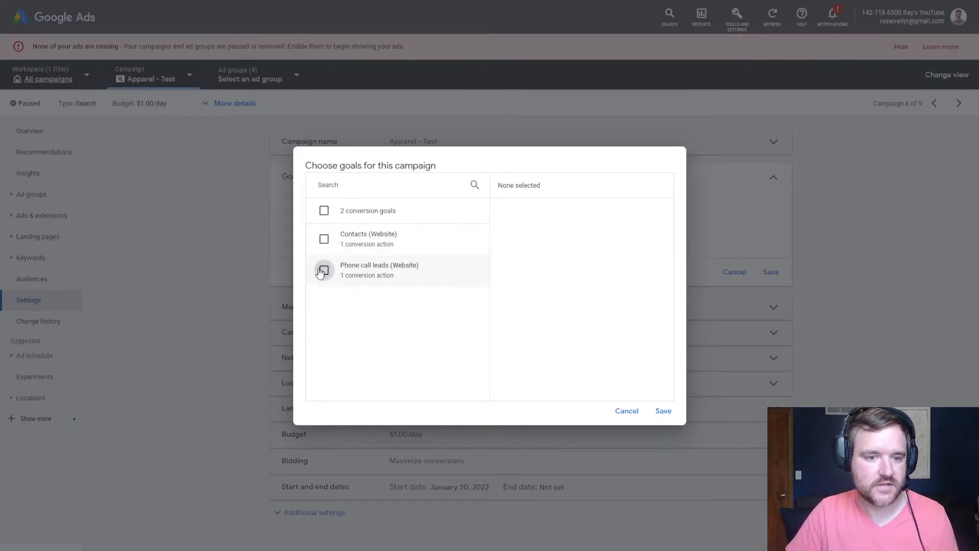
left_click(325, 239)
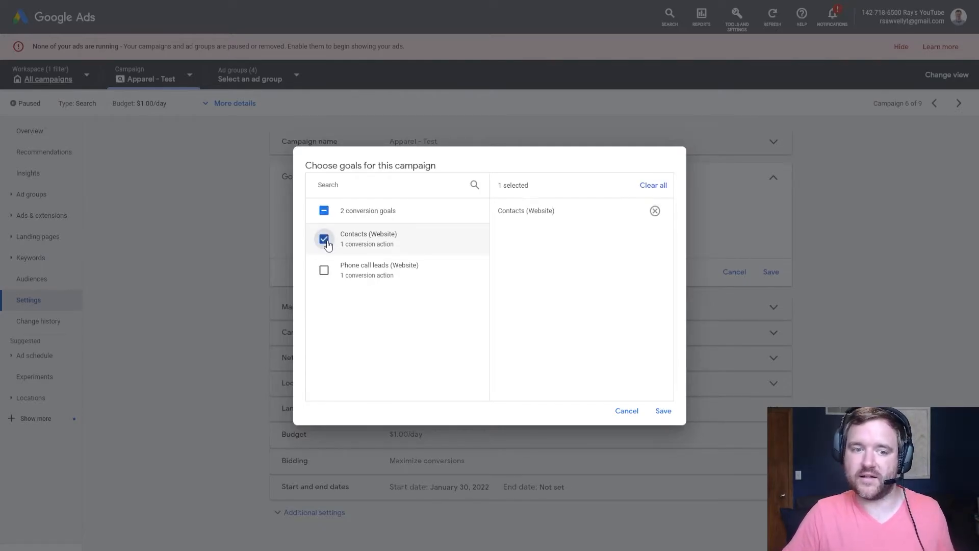
left_click(663, 411)
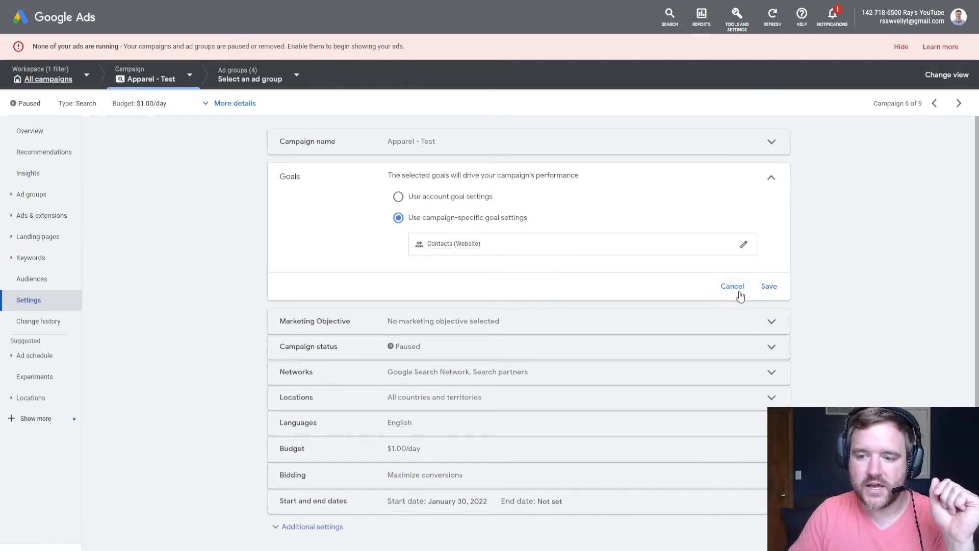
left_click(769, 287)
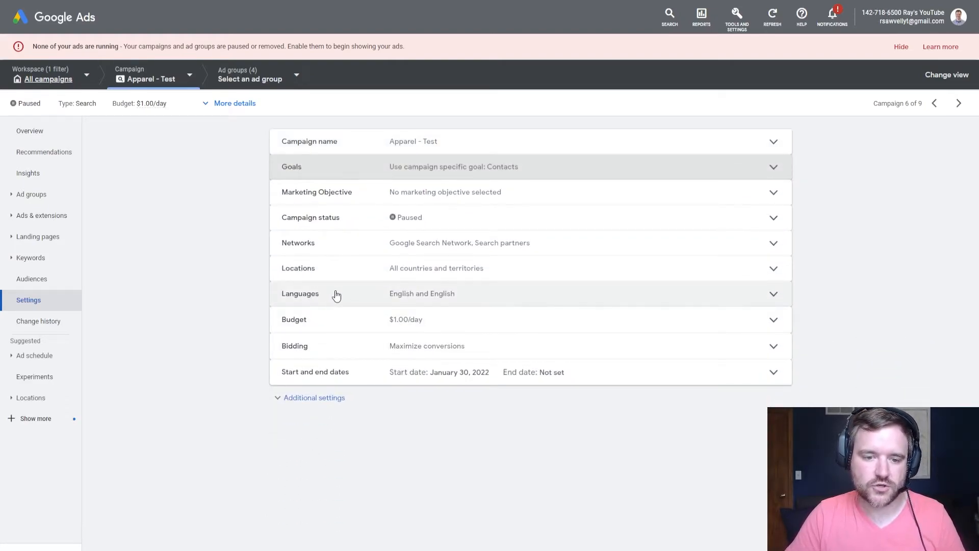
Step: Try a target cost per action of $100 in the campaign's Maximize conversions bidding
left_click(323, 356)
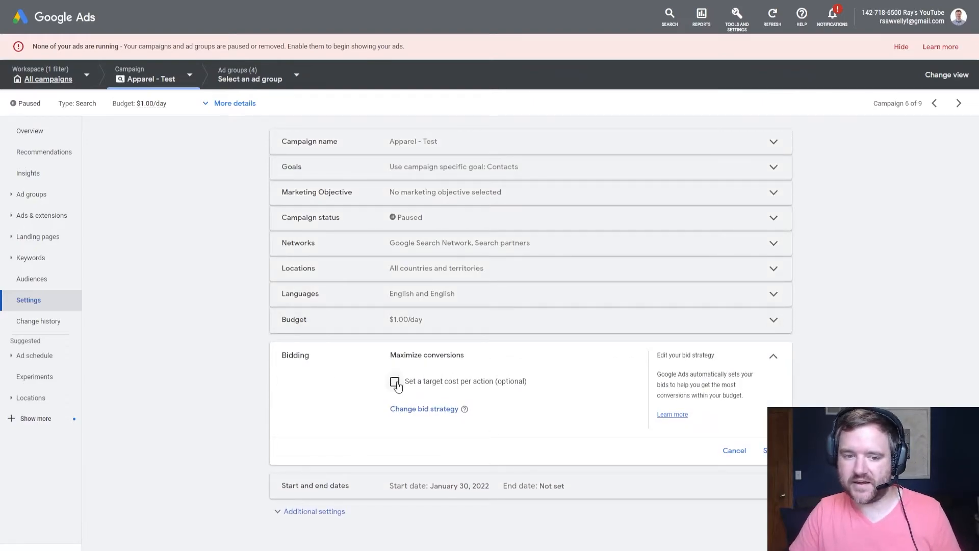
left_click(395, 382)
left_click(424, 422)
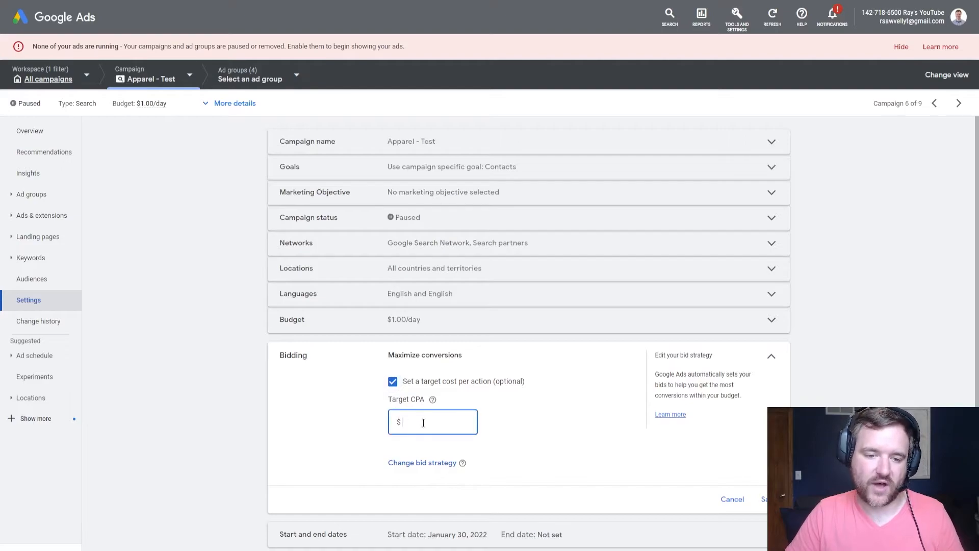
mouse_move(431, 403)
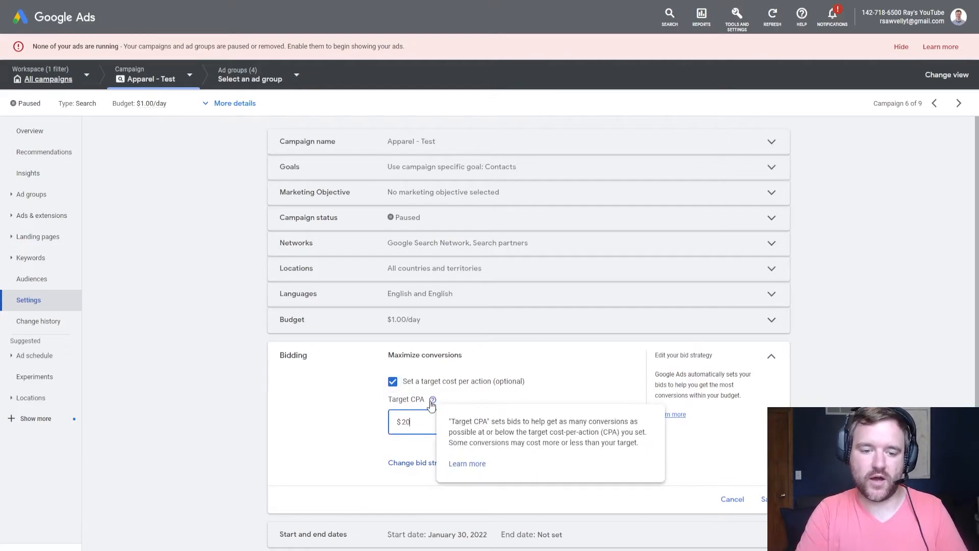
type("2")
key("BackSpace")
type("100")
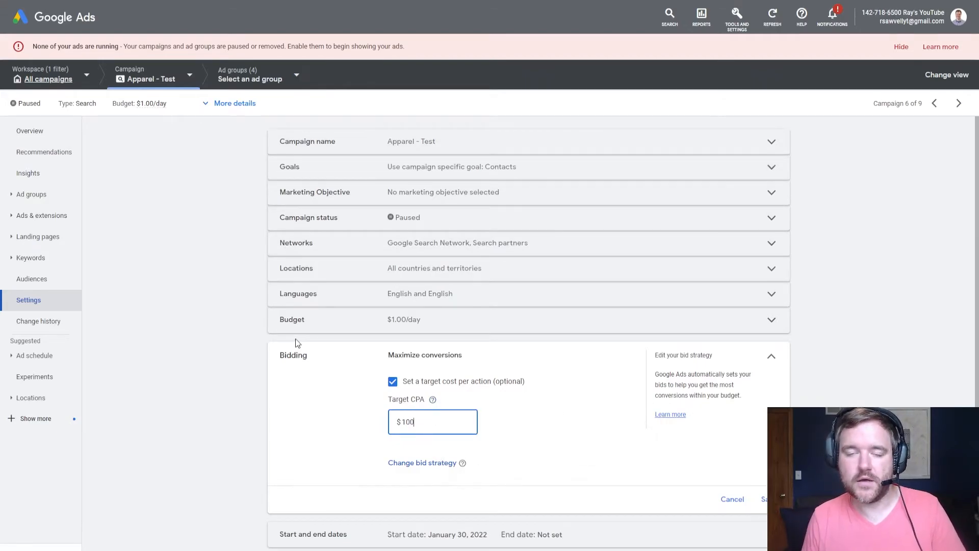
key("BackSpace")
key("BackSpace")
key("BackSpace")
type("100")
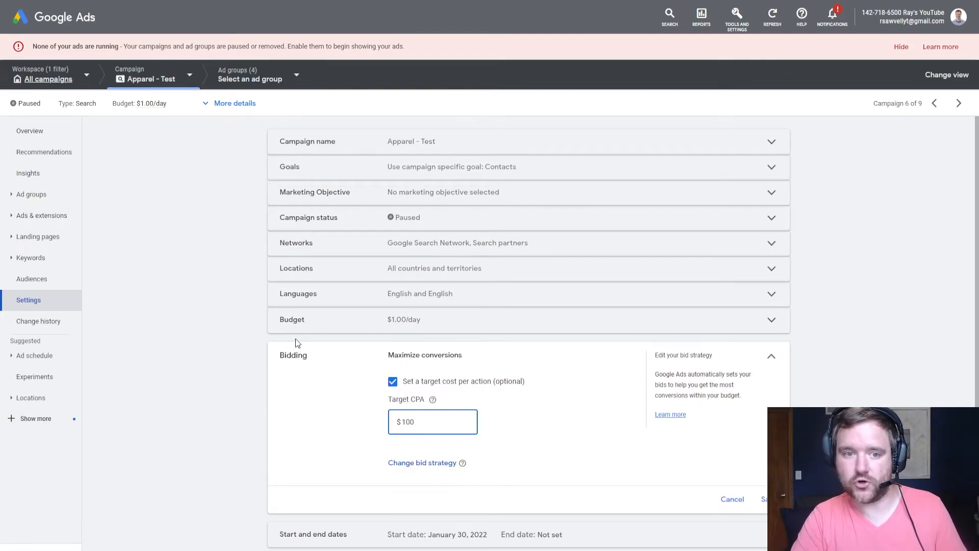
left_click(347, 168)
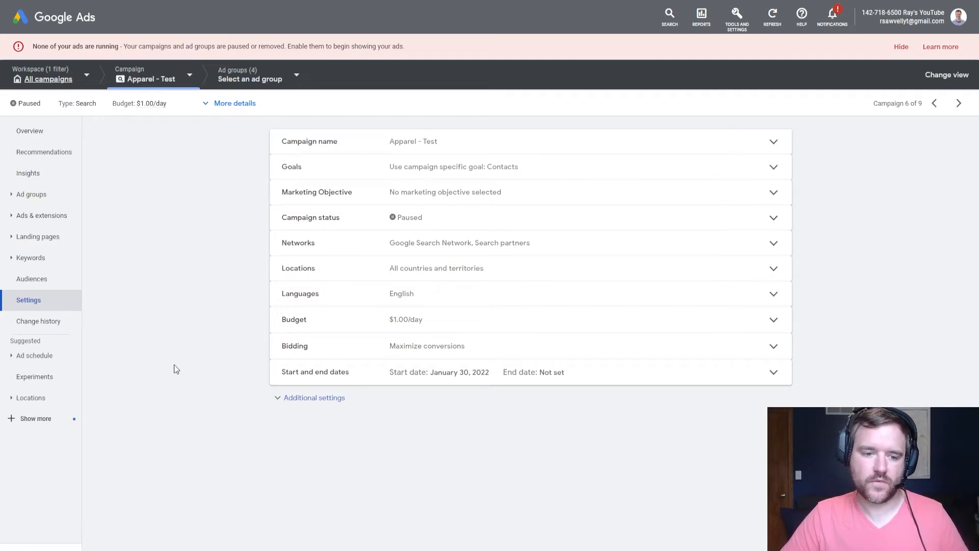
Step: Start a new conversion value rule in the campaign's additional settings, with Device set to Desktop as its primary condition
left_click(299, 398)
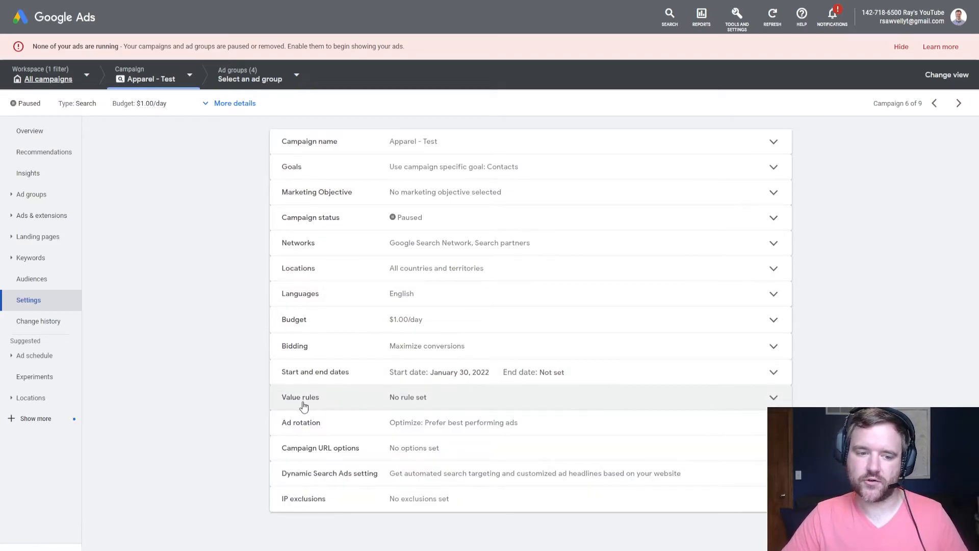
left_click(371, 403)
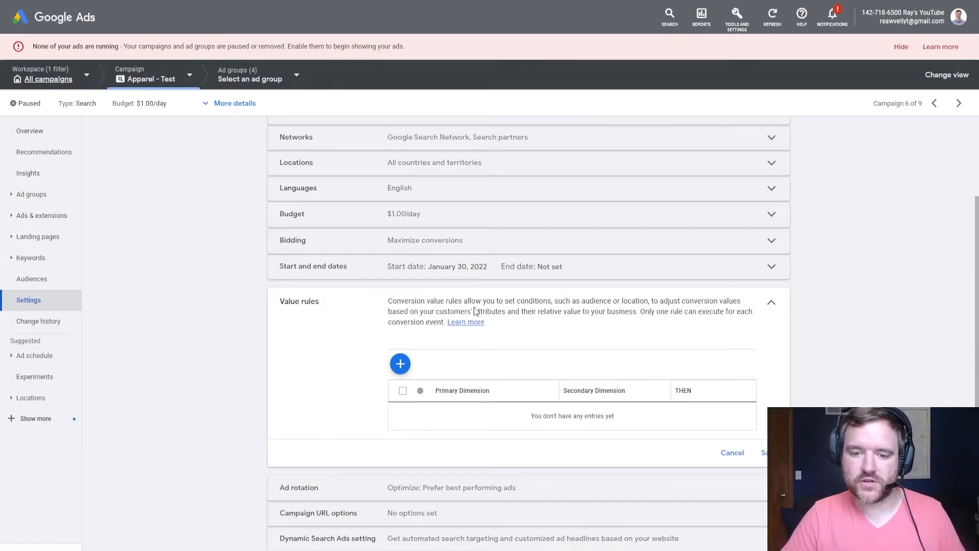
left_click(401, 363)
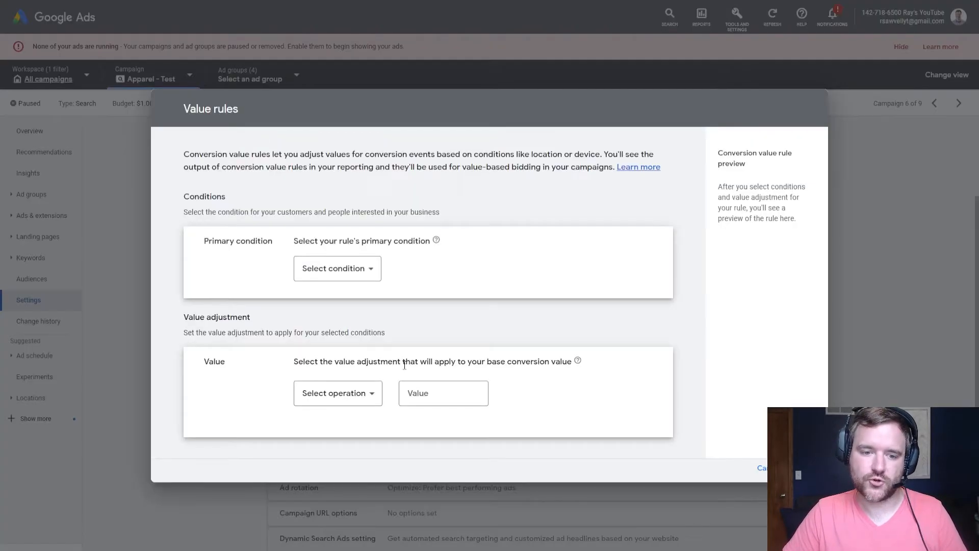
left_click(334, 274)
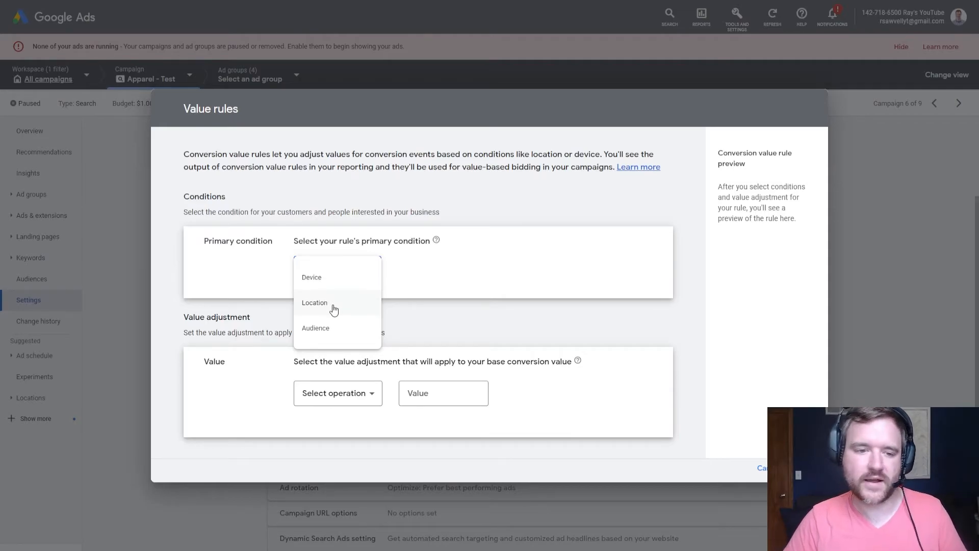
left_click(315, 278)
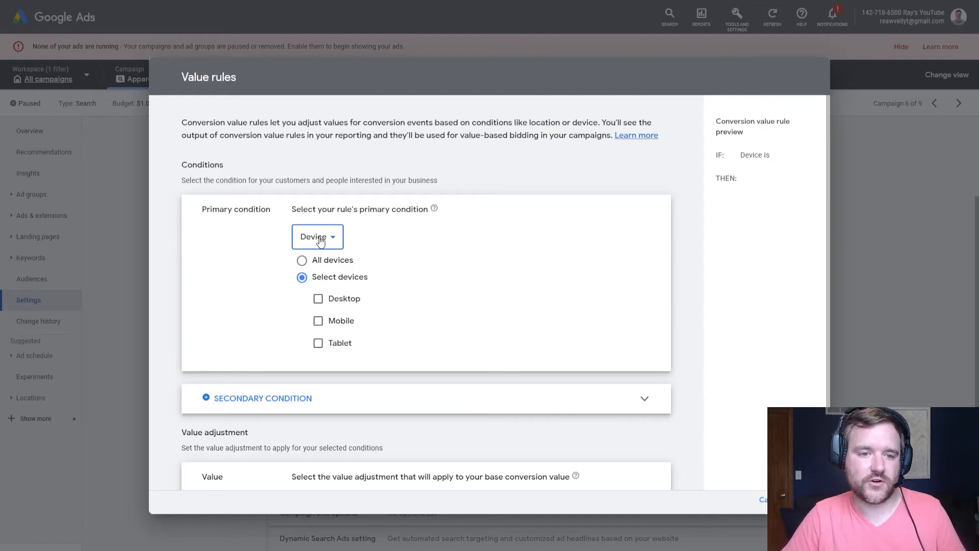
left_click(318, 301)
left_click(318, 301)
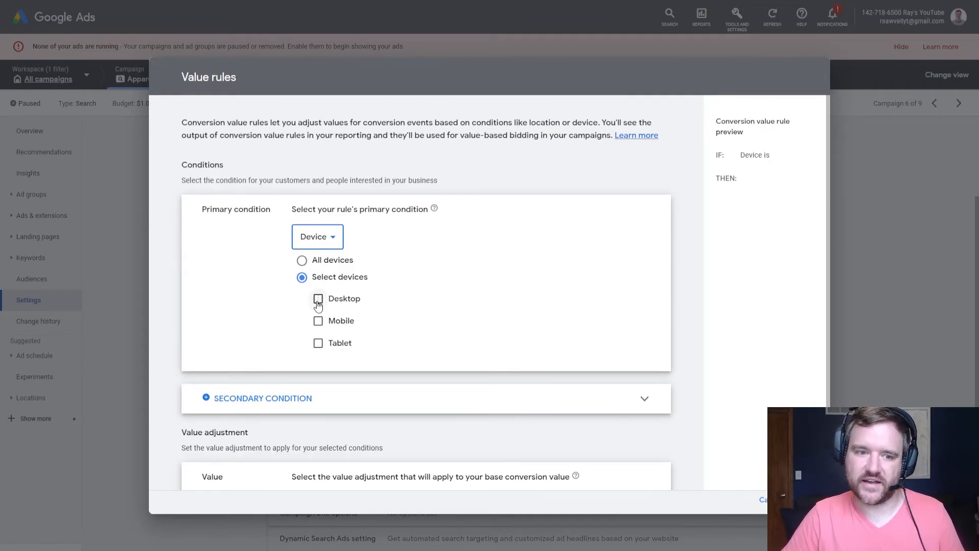
left_click(318, 301)
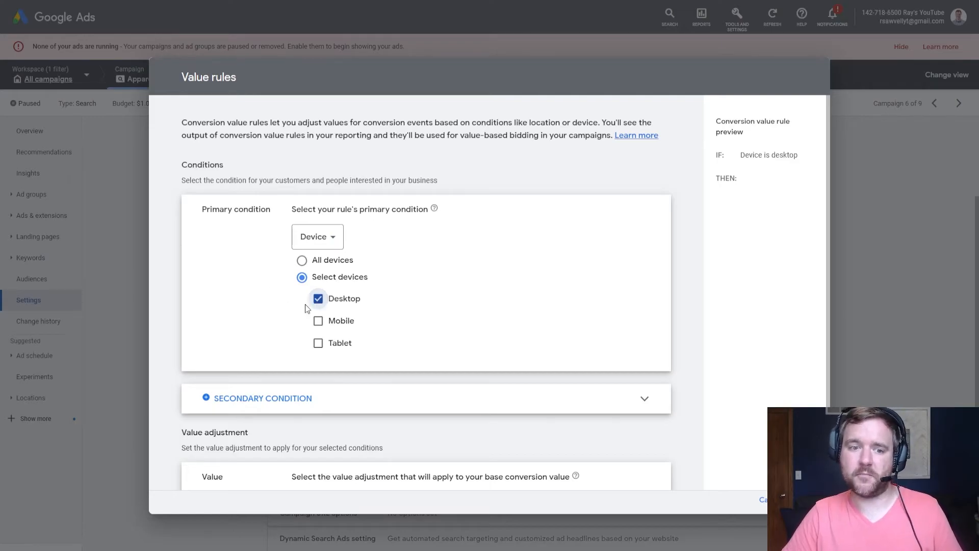
Step: Set the rule's value adjustment to multiply the base conversion value by 2
scroll(230, 333, "down", 1)
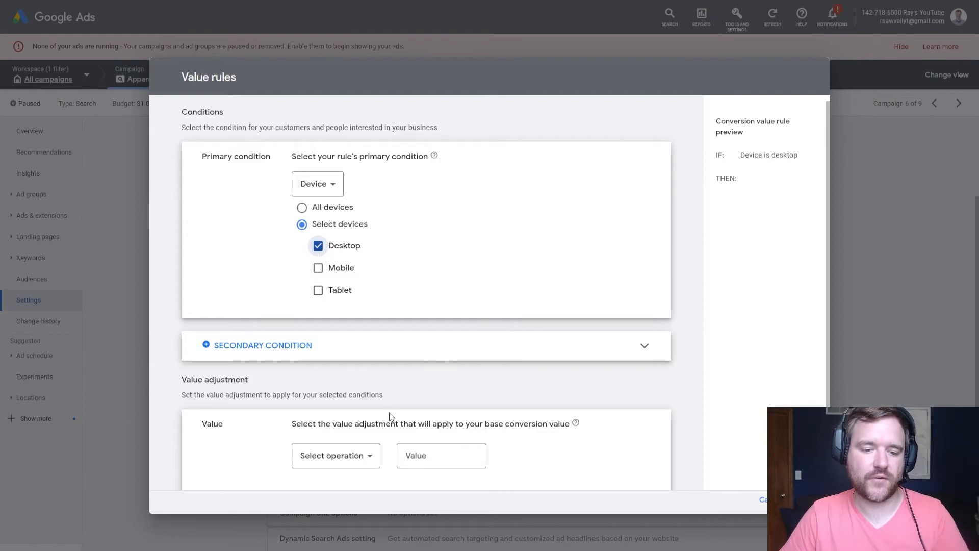
left_click(347, 461)
left_click(325, 490)
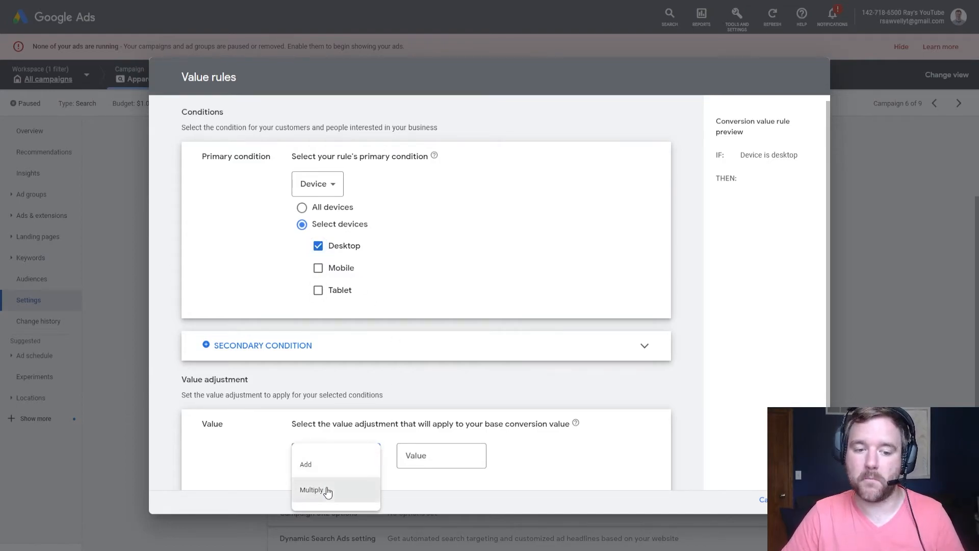
left_click(392, 457)
type("200")
key("BackSpace")
key("BackSpace")
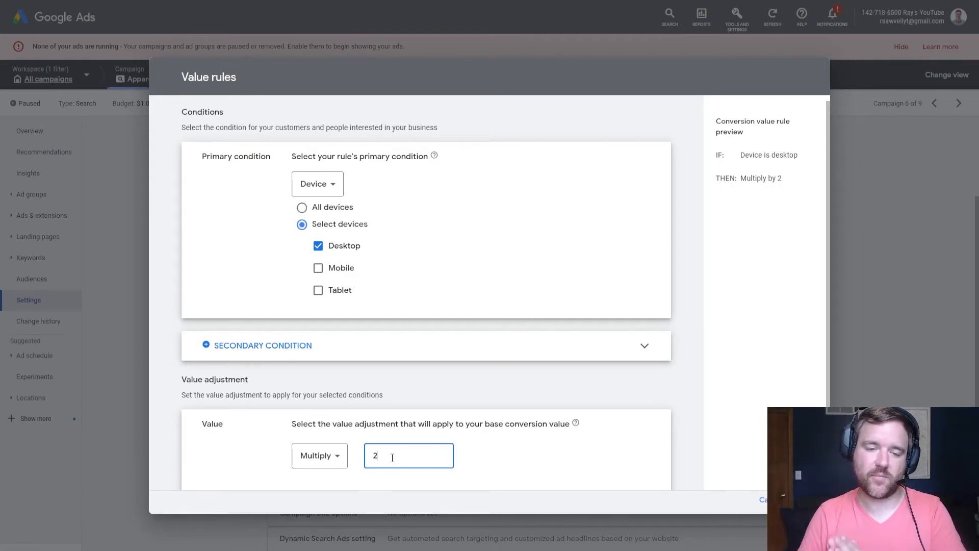
Step: Change the rule's device condition to Mobile only and set its multiplier to 0.5
left_click(318, 267)
left_click(325, 248)
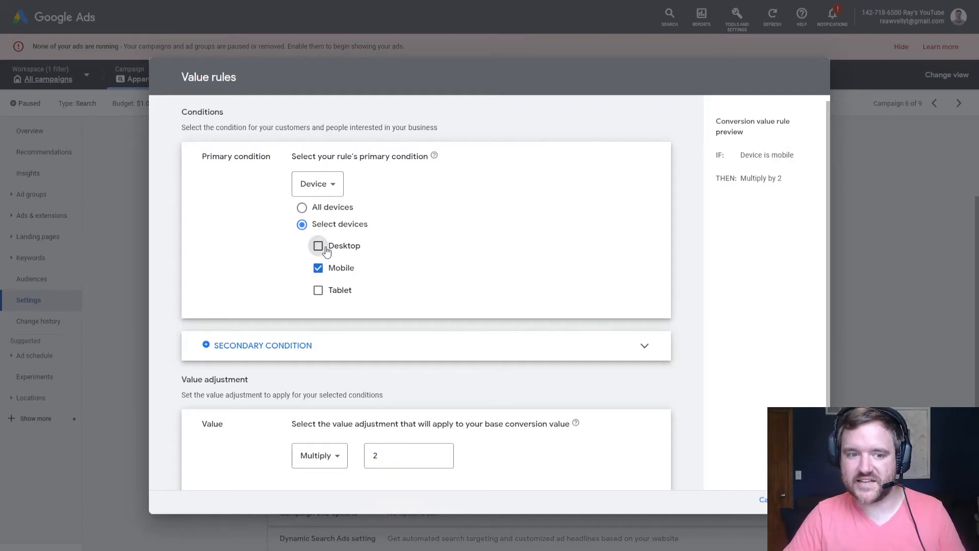
left_click(327, 453)
left_click(310, 490)
key("BackSpace")
type(".5")
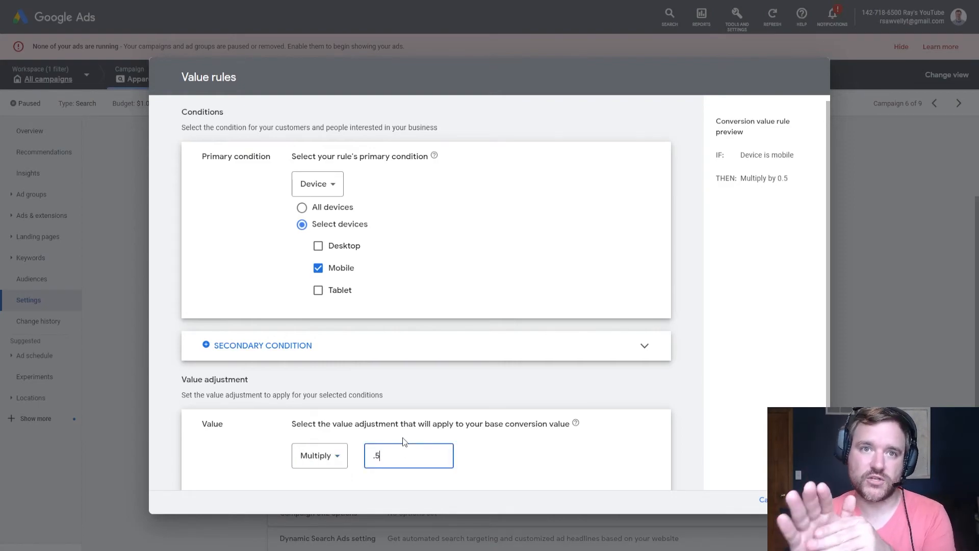